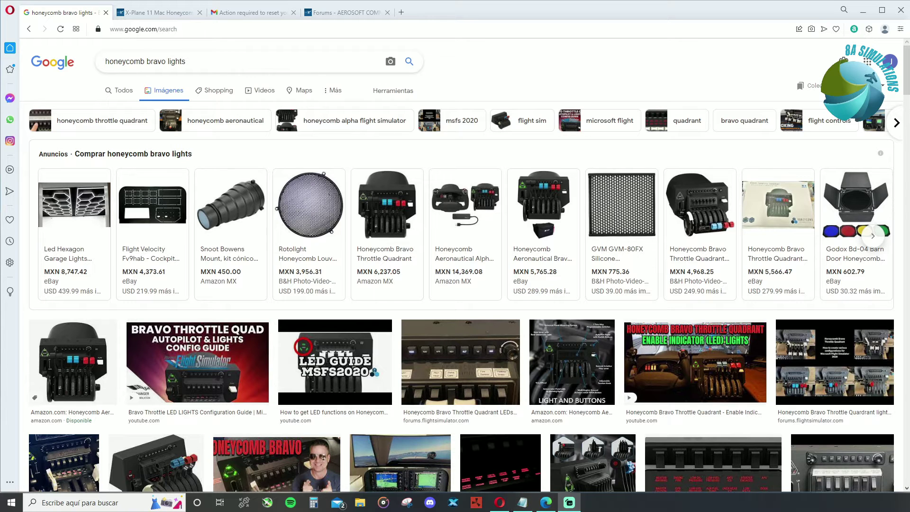
- Open the Windows settings page for installed applications and find the Aerosoft Honeycomb entries
click(9, 503)
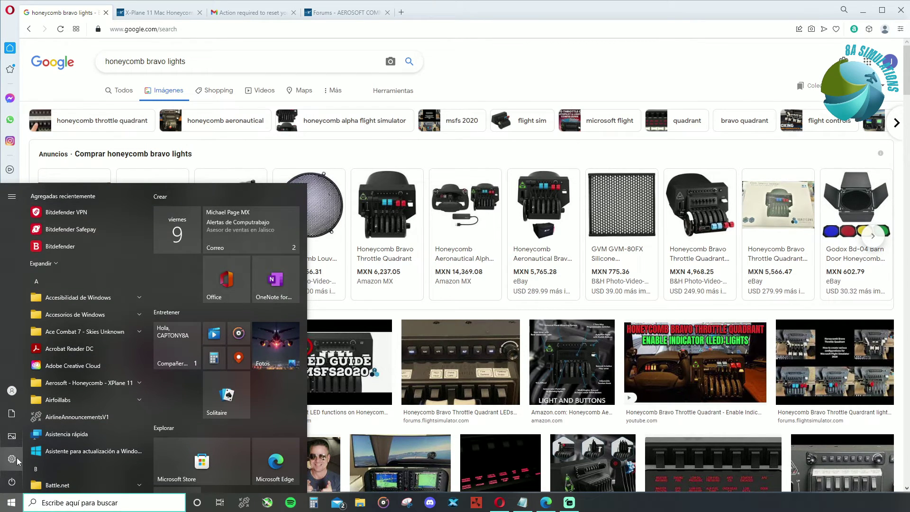
click(23, 463)
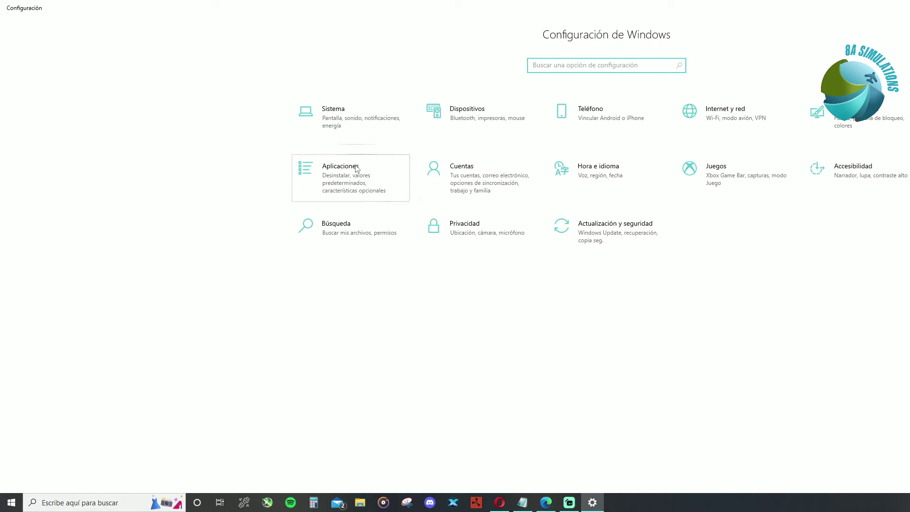
click(355, 177)
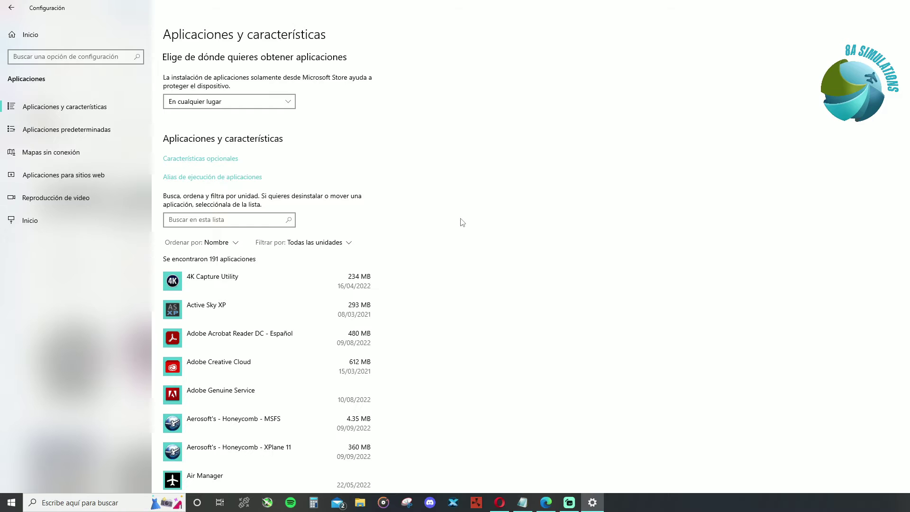
scroll(462, 222, down, 3)
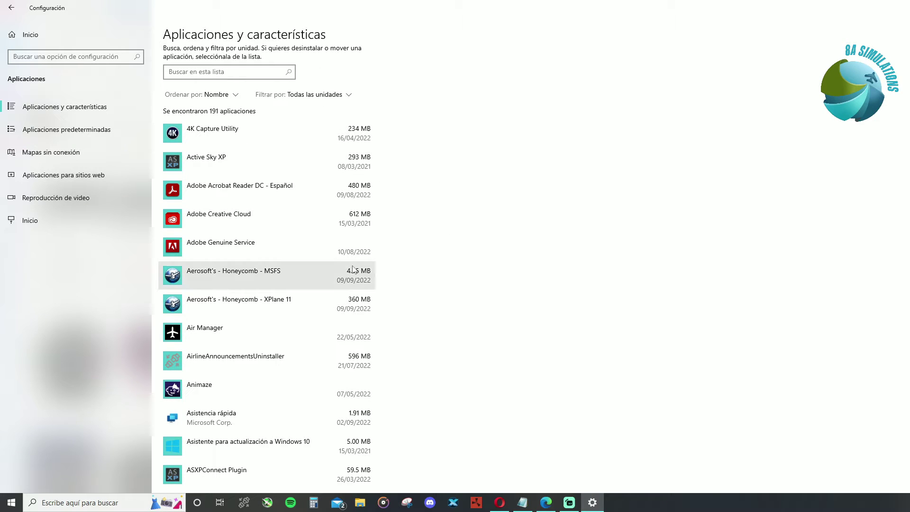
- Uninstall Aerosoft's - Honeycomb - MSFS and acknowledge the completed removal
click(262, 281)
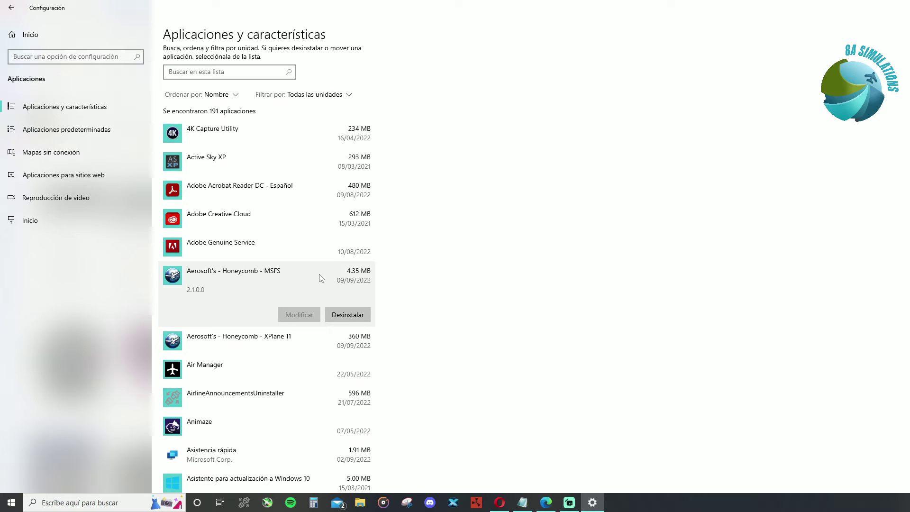
click(352, 319)
click(388, 291)
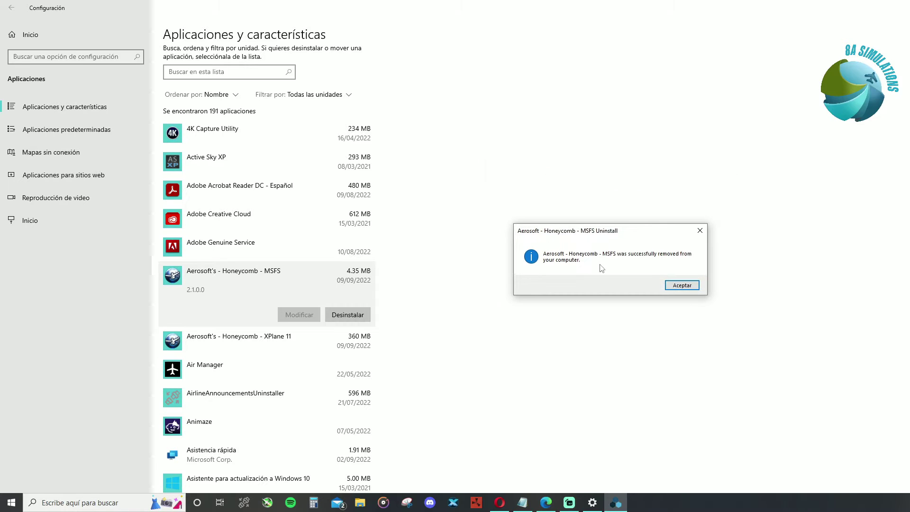
click(685, 286)
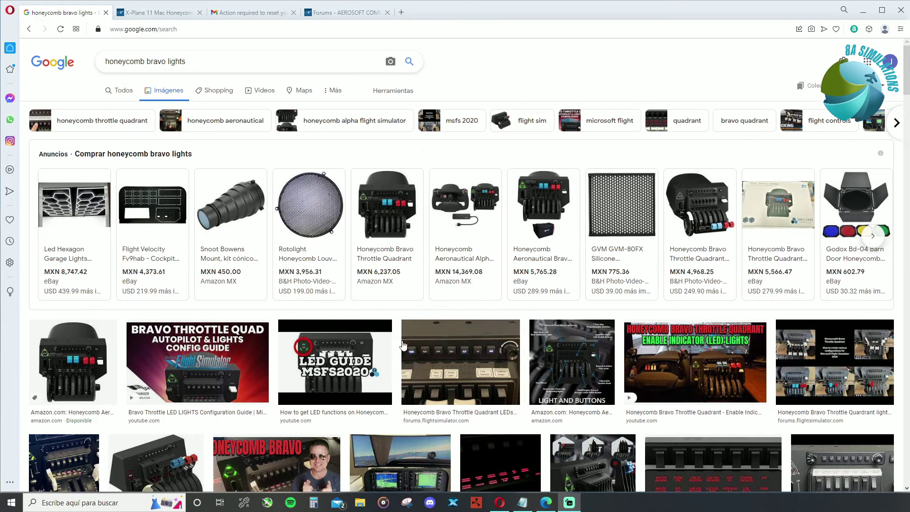
- Switch to File Explorer and go to the personal user folder under Usuarios on Disco local (C:)
mouse_move(387, 199)
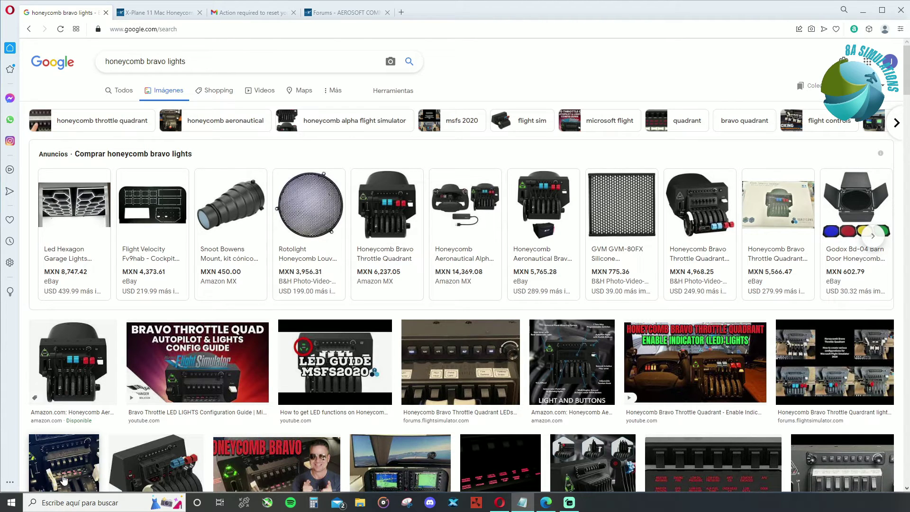
click(12, 503)
mouse_move(14, 415)
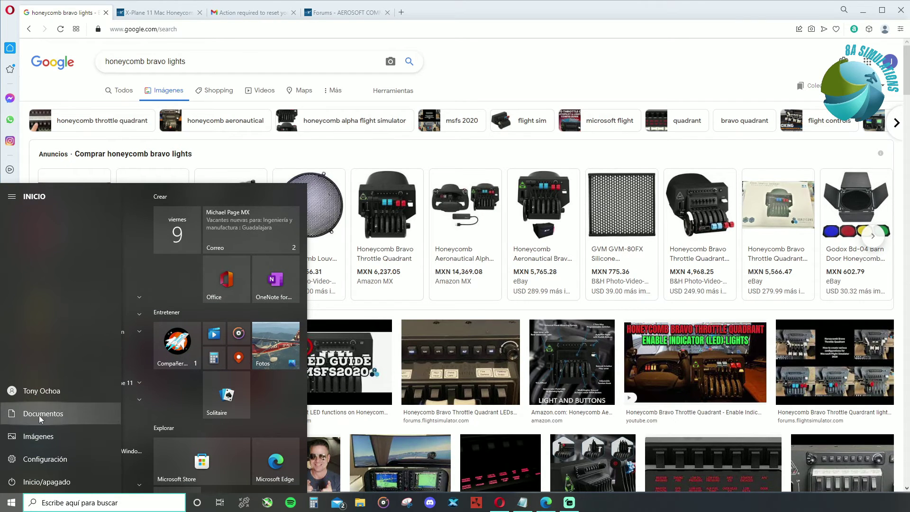
click(38, 413)
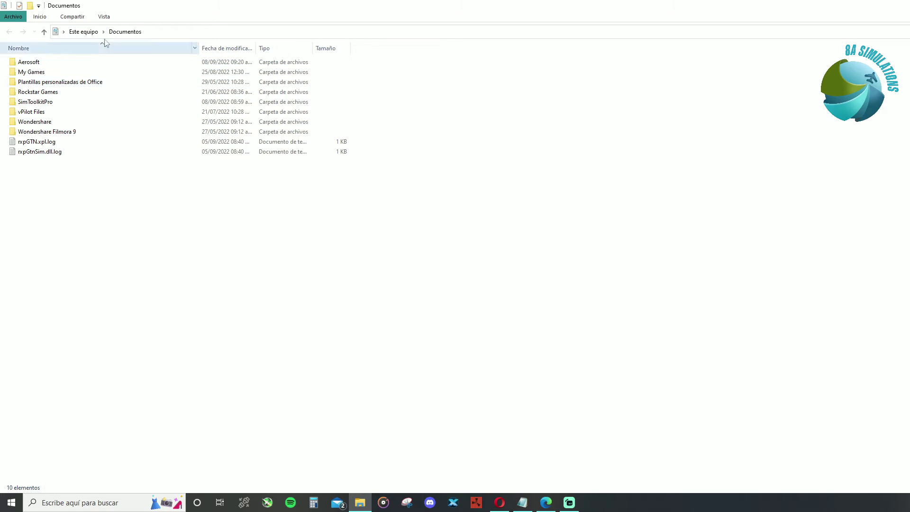
click(82, 32)
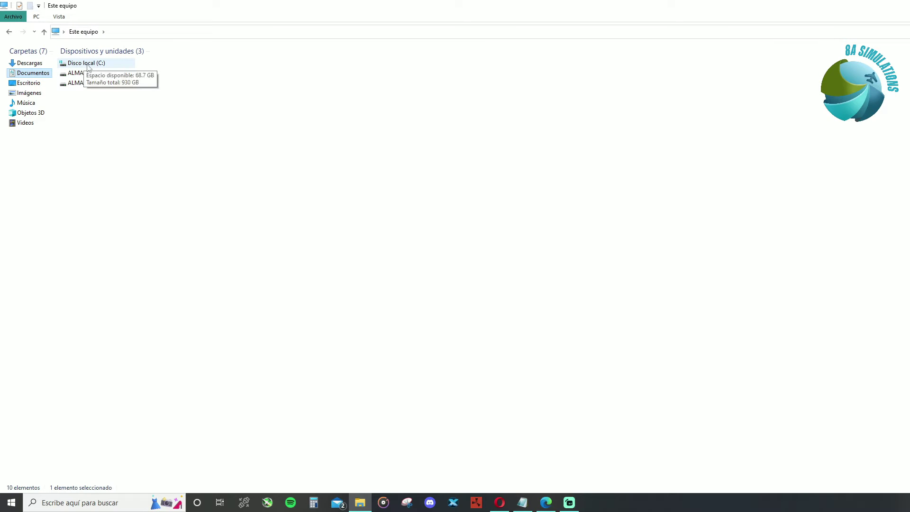
click(89, 68)
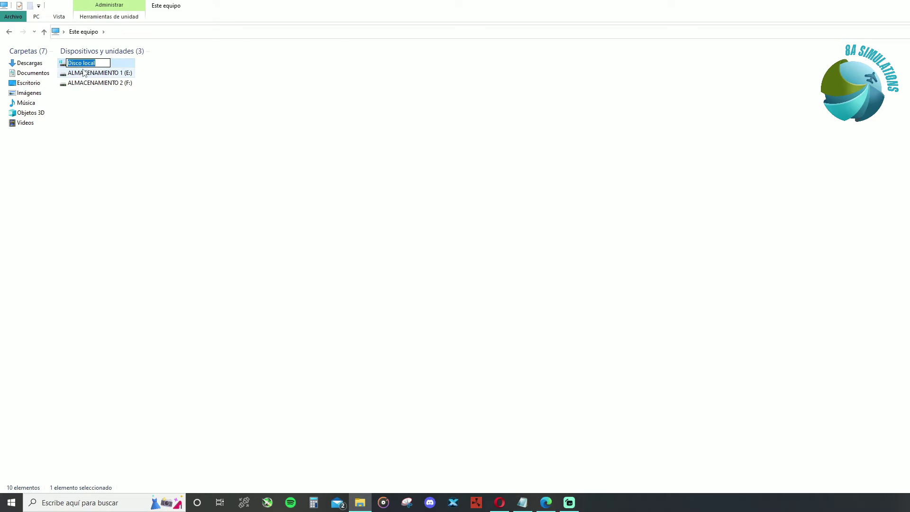
double_click(83, 65)
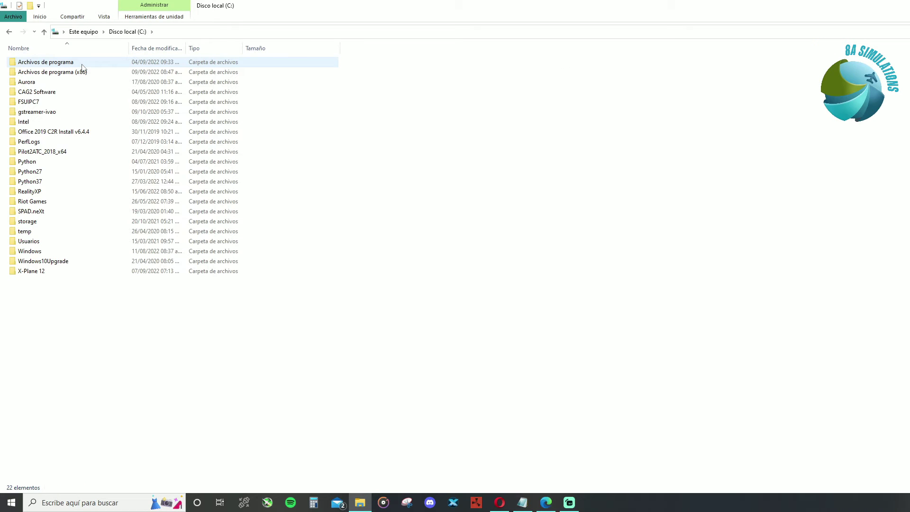
double_click(48, 244)
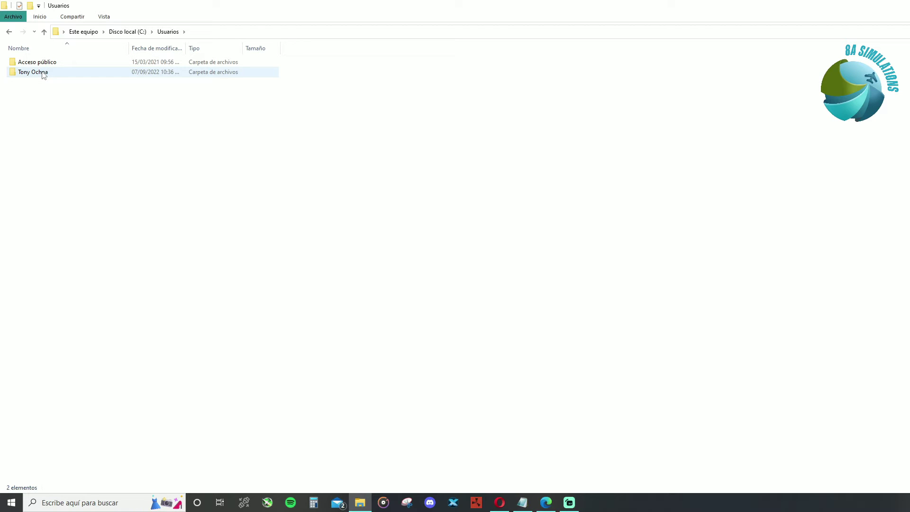
mouse_move(48, 75)
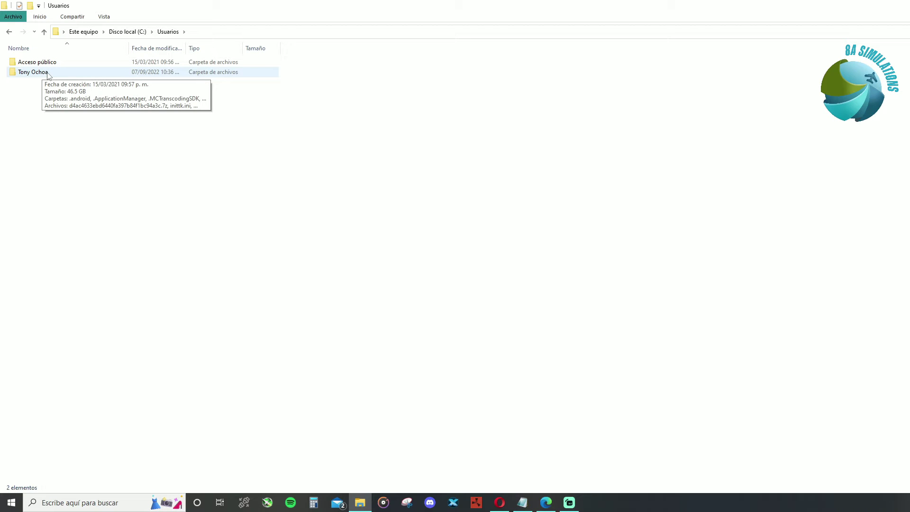
double_click(48, 72)
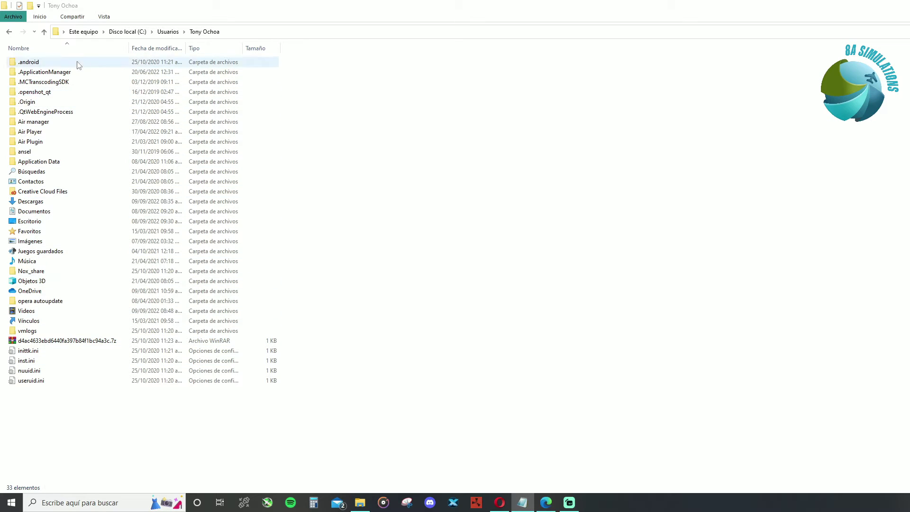
- Turn on the display of hidden items (Elementos ocultos) in the user folder
click(104, 17)
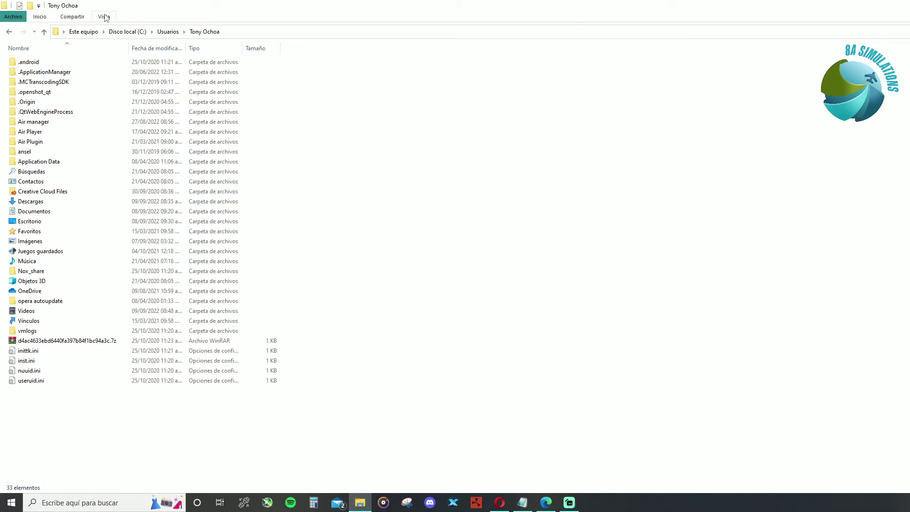
click(105, 18)
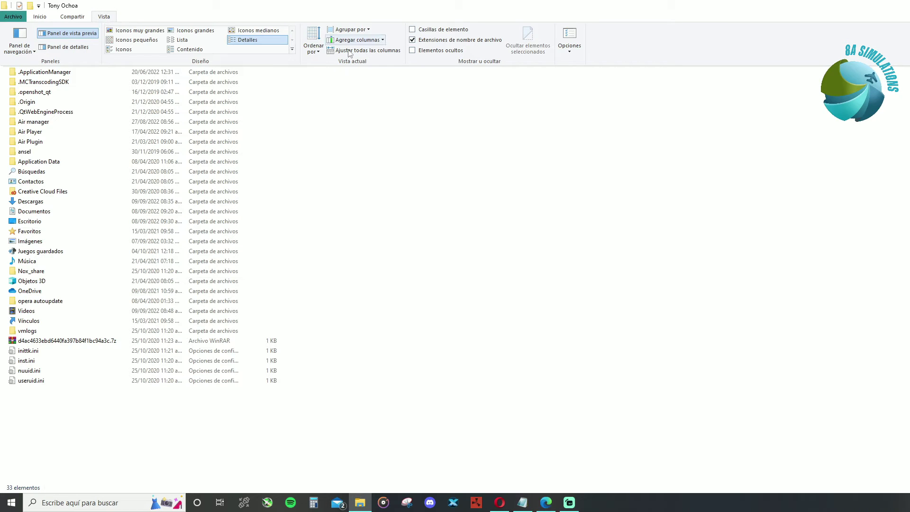
click(412, 51)
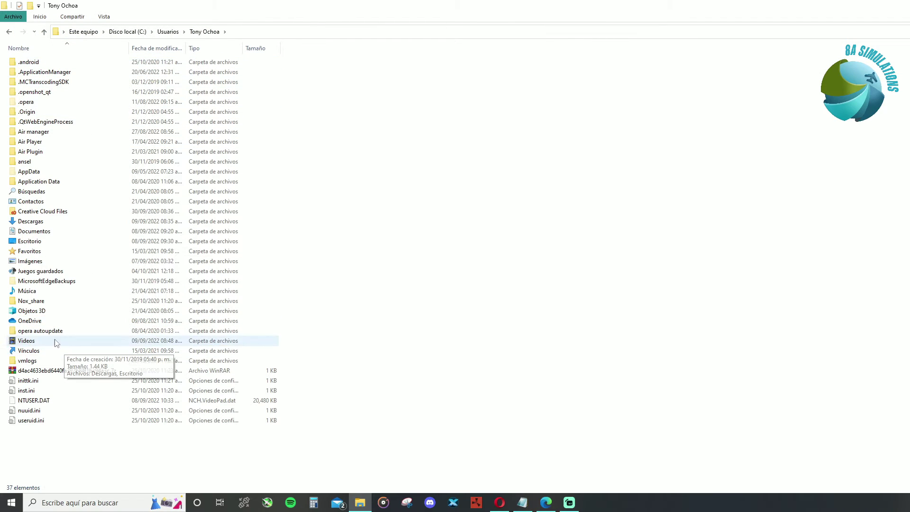
- Navigate through AppData, Local, Packages and Microsoft.FlightSimulator_8wekyb3d8bbwe to the LocalCache folder
double_click(55, 173)
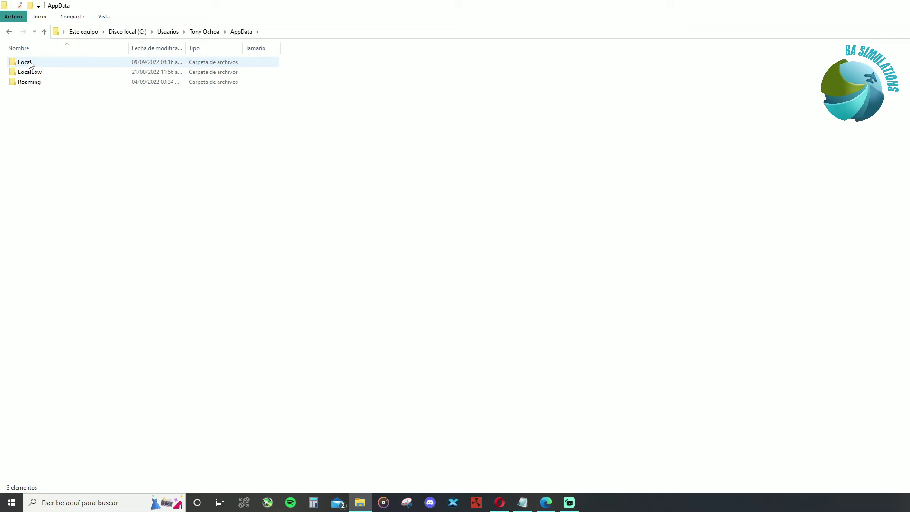
double_click(46, 64)
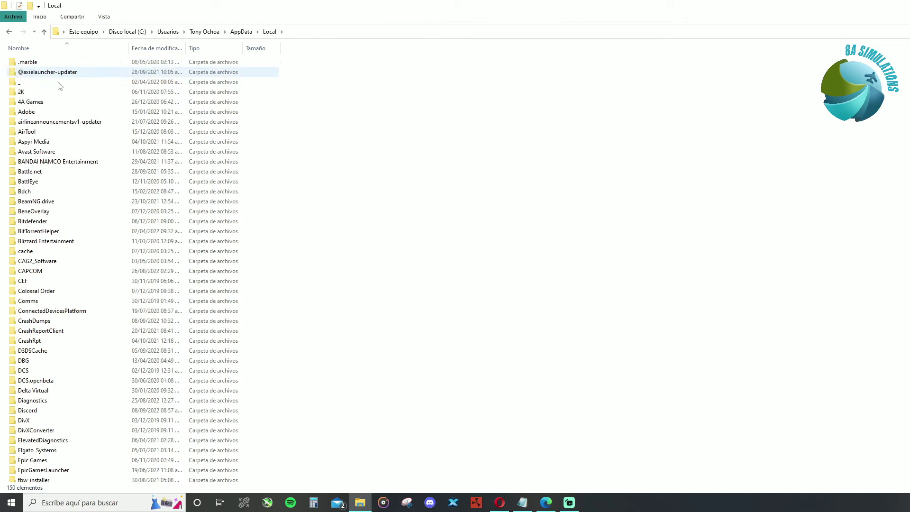
scroll(120, 276, down, 13)
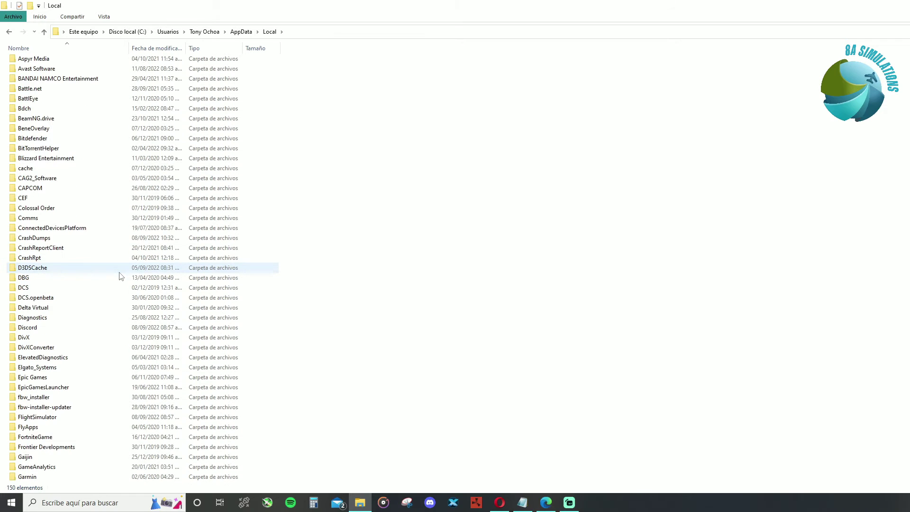
scroll(119, 275, down, 6)
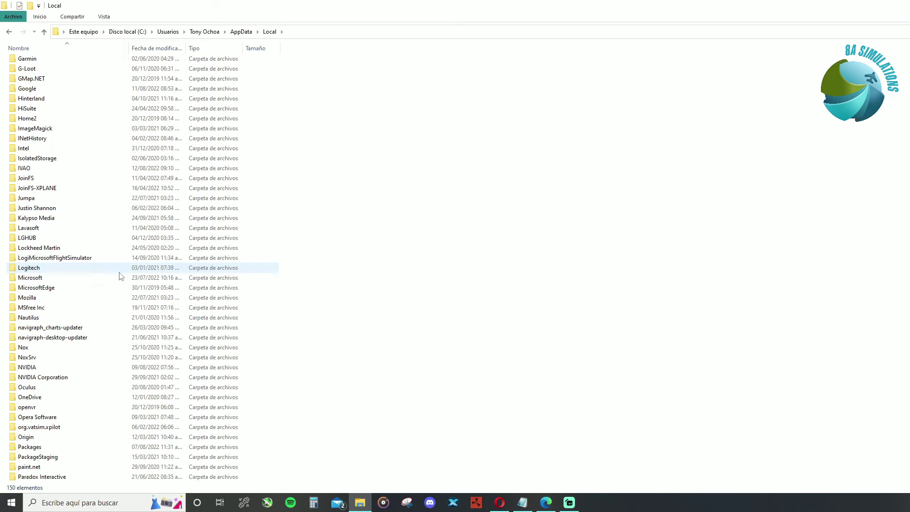
double_click(72, 388)
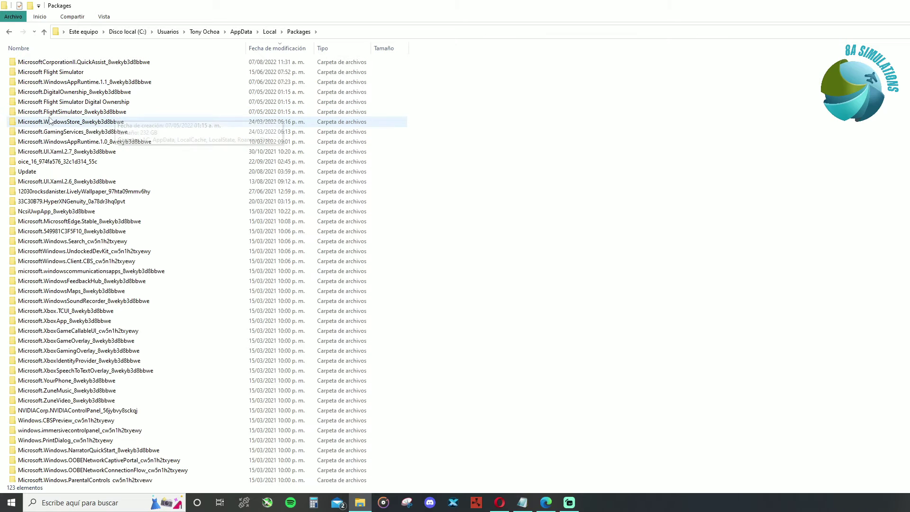
mouse_move(93, 118)
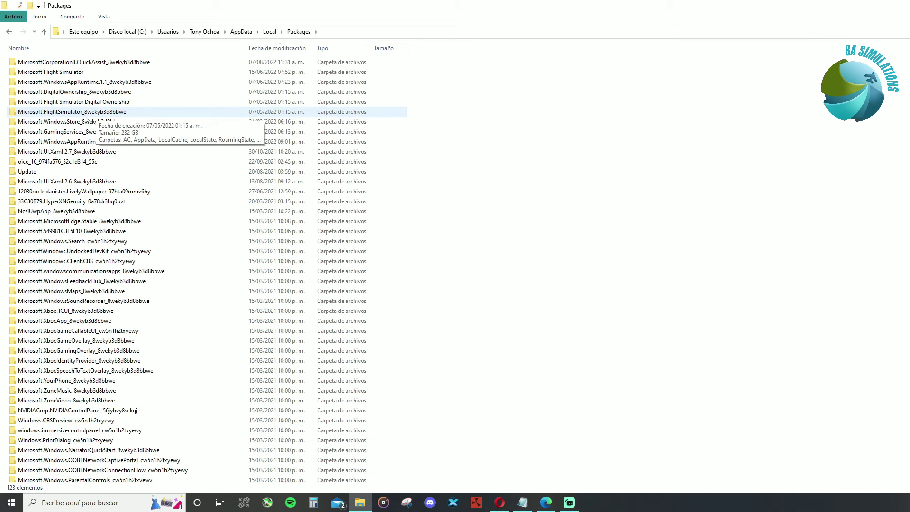
double_click(108, 114)
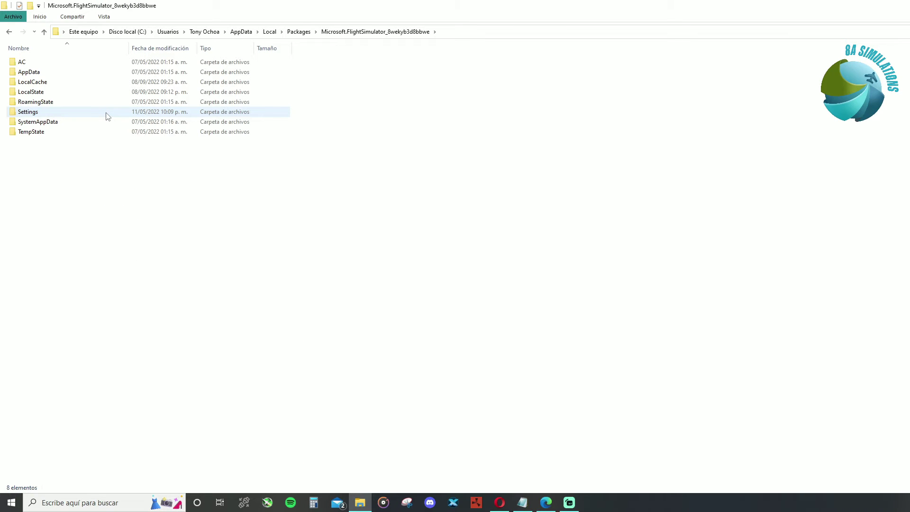
double_click(56, 86)
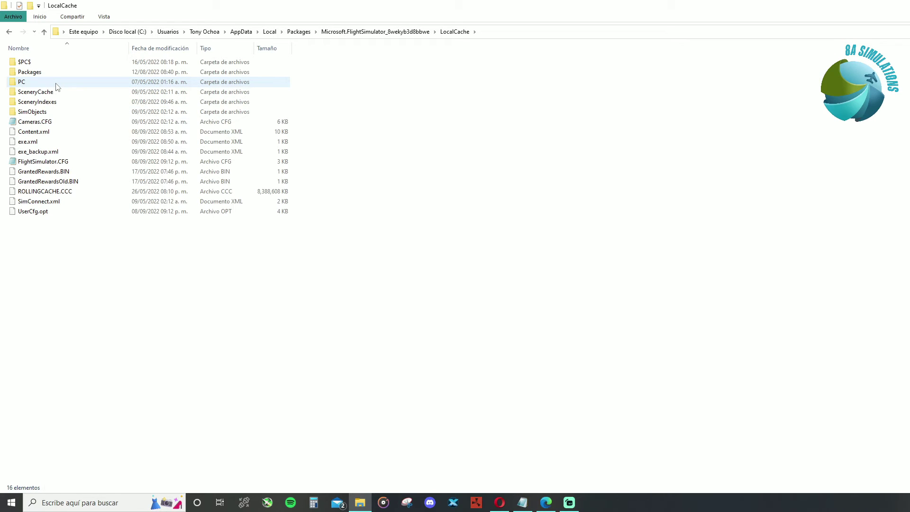
- Delete the exe.xml file from the LocalCache folder, keeping exe_backup.xml
click(49, 145)
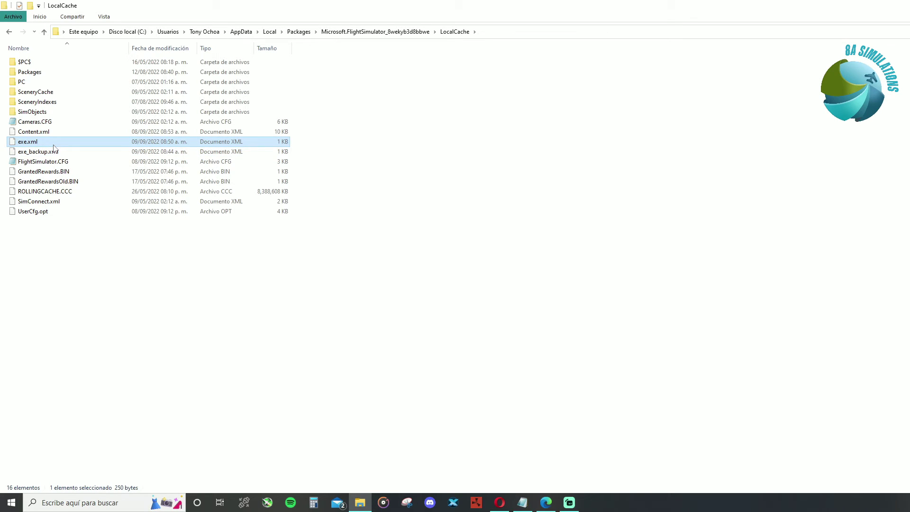
key(Delete)
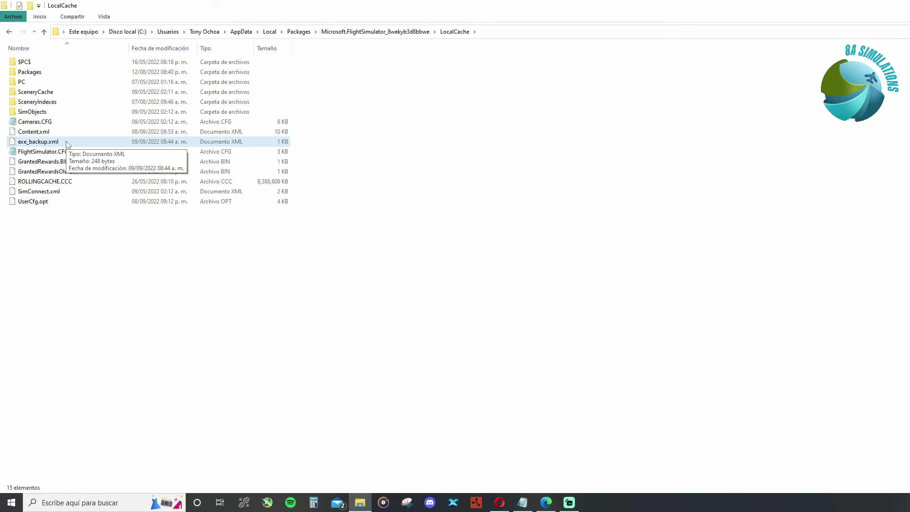
click(67, 143)
click(709, 136)
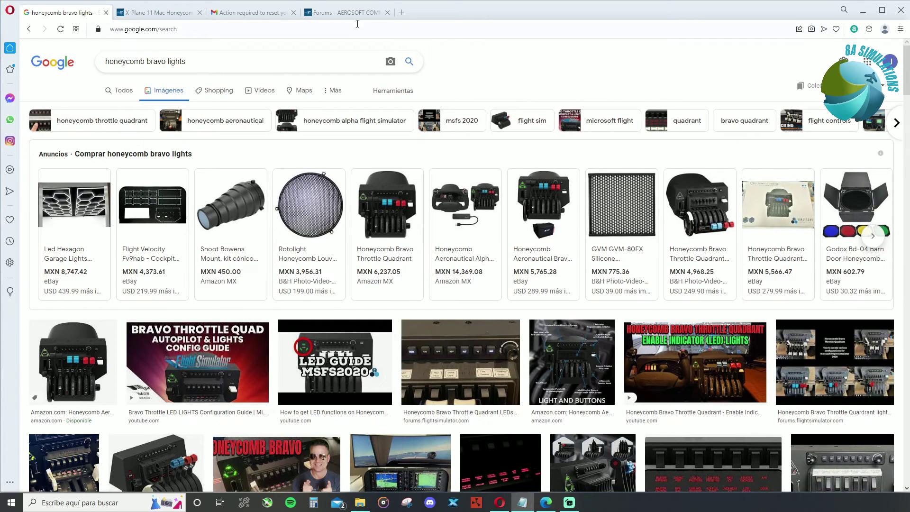
- Look through the category list on the Aerosoft forum's home page in the Opera browser
click(352, 12)
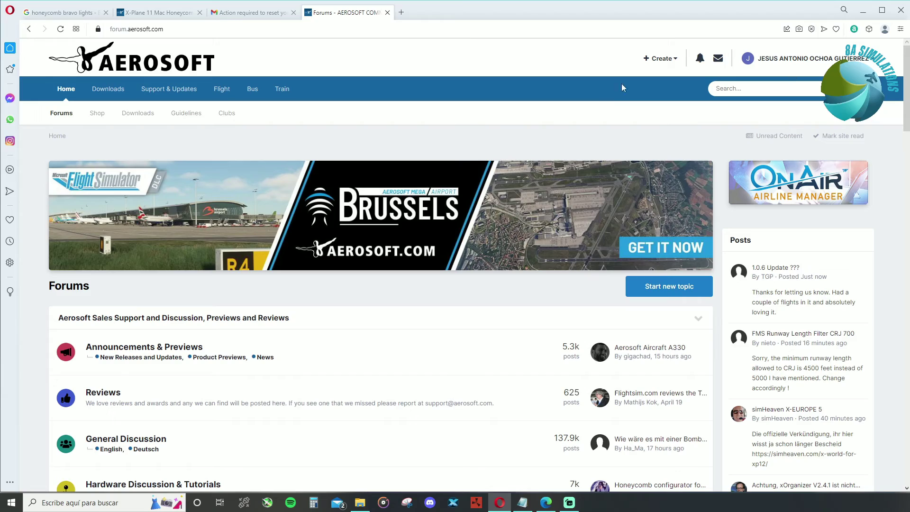
scroll(532, 180, down, 10)
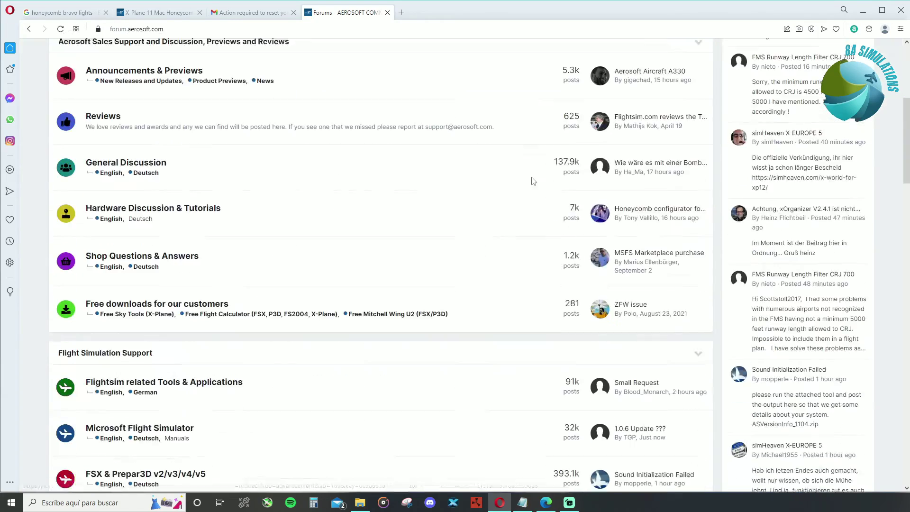
scroll(496, 190, down, 6)
scroll(494, 189, up, 16)
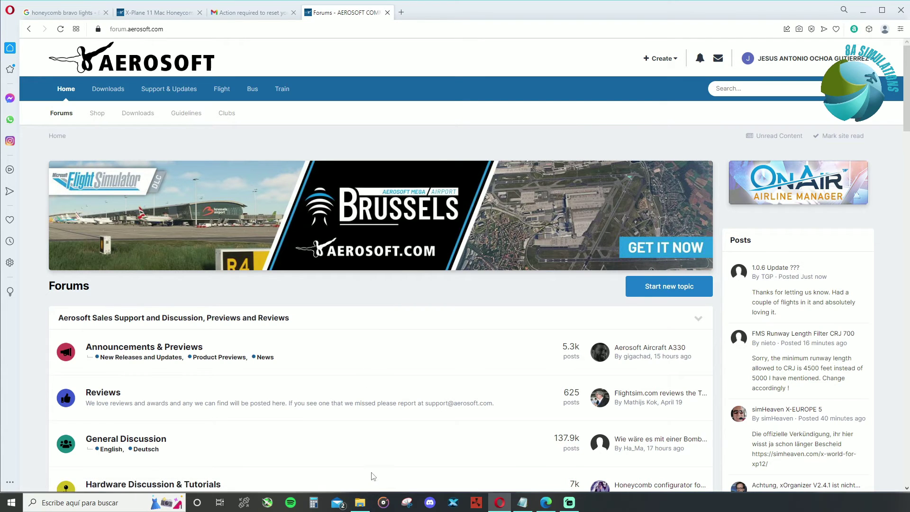
- Switch back to File Explorer and open the Descargas folder under Este equipo
click(360, 503)
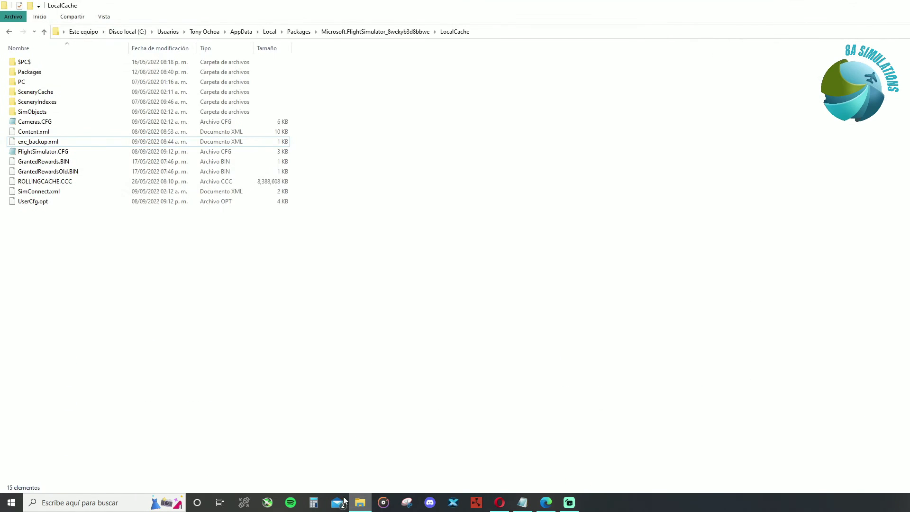
click(83, 32)
double_click(38, 66)
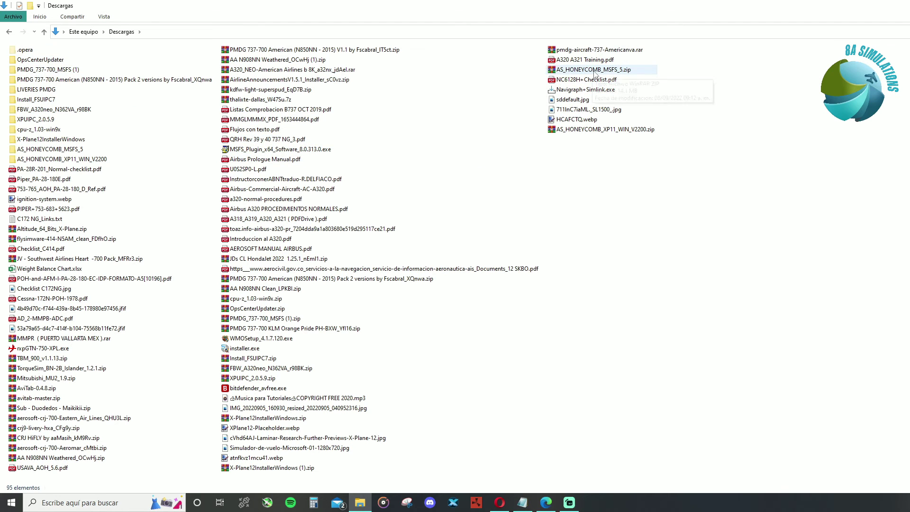
- Open the AS_HONEYCOMB_MSFS_5 folder and run the AS_HONEYCOMB_MSFS_V2100.exe installer with English as the setup language
double_click(65, 150)
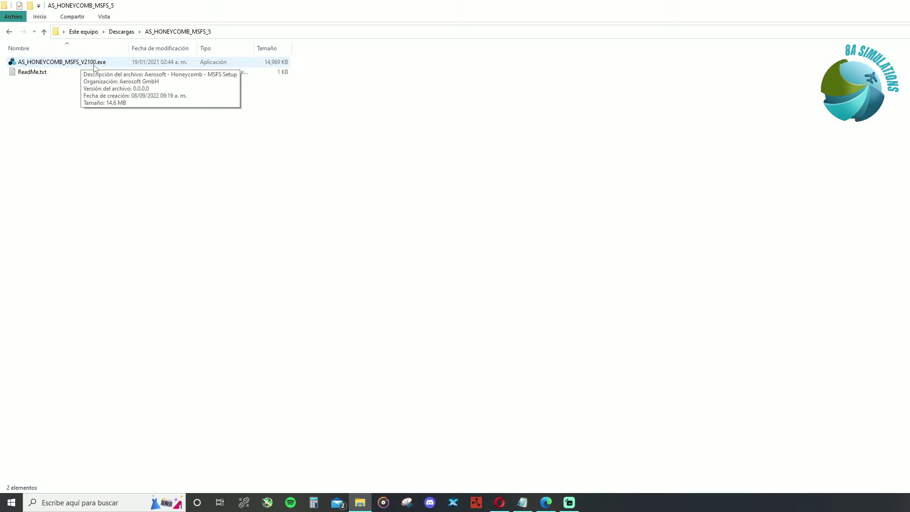
double_click(68, 63)
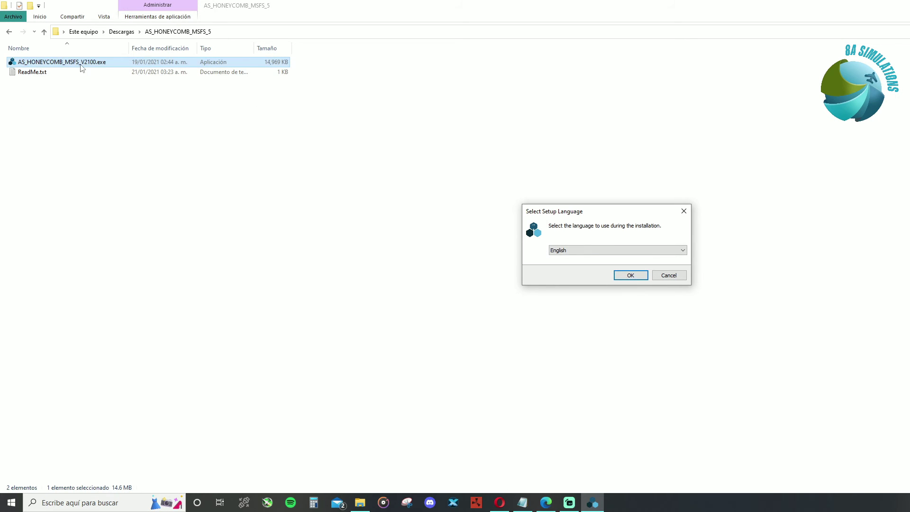
click(634, 277)
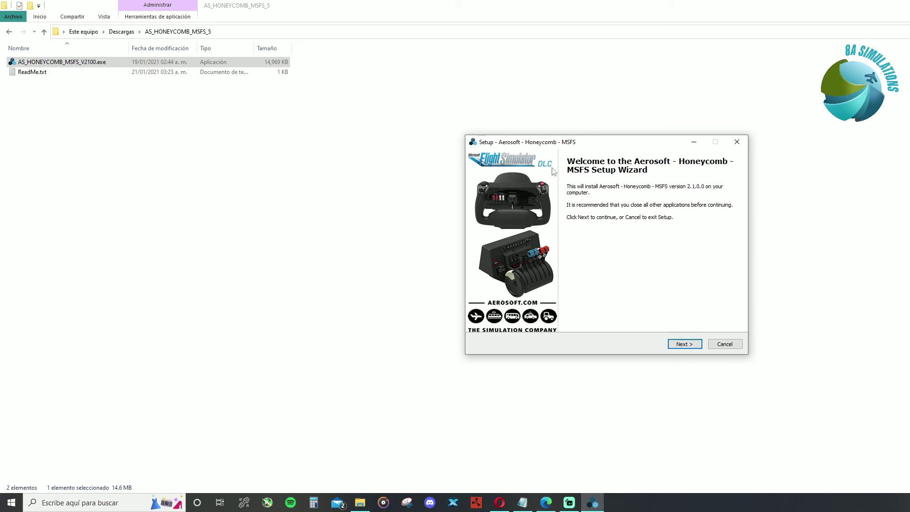
- Accept the license agreement and complete the installation of Aerosoft - Honeycomb - MSFS version 2.1.0.0
click(690, 347)
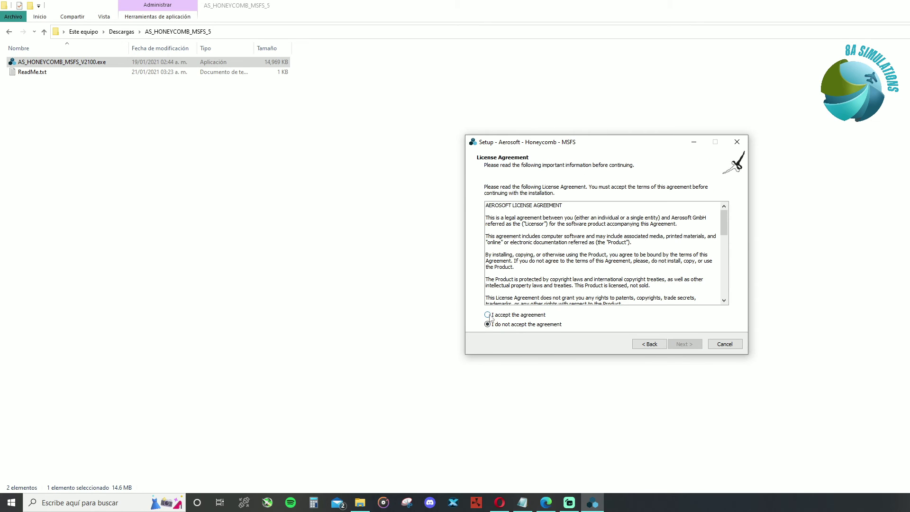
click(489, 315)
click(690, 345)
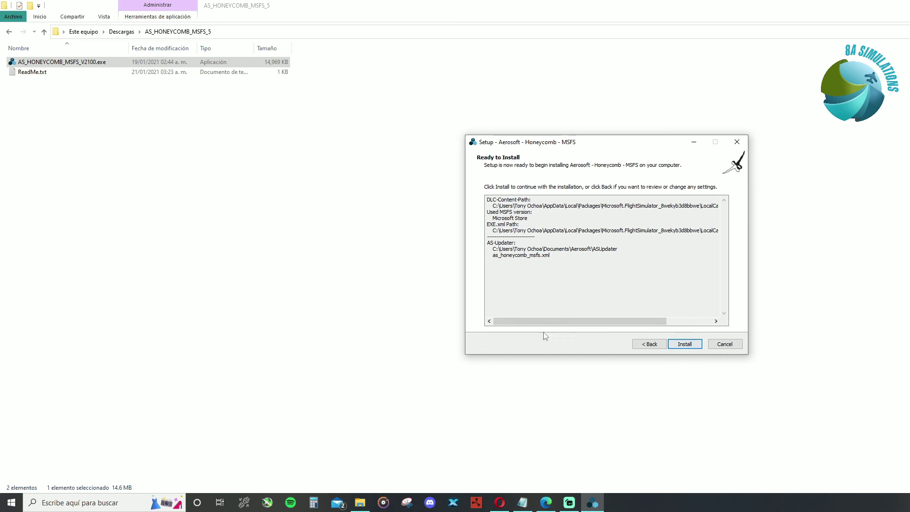
key(Return)
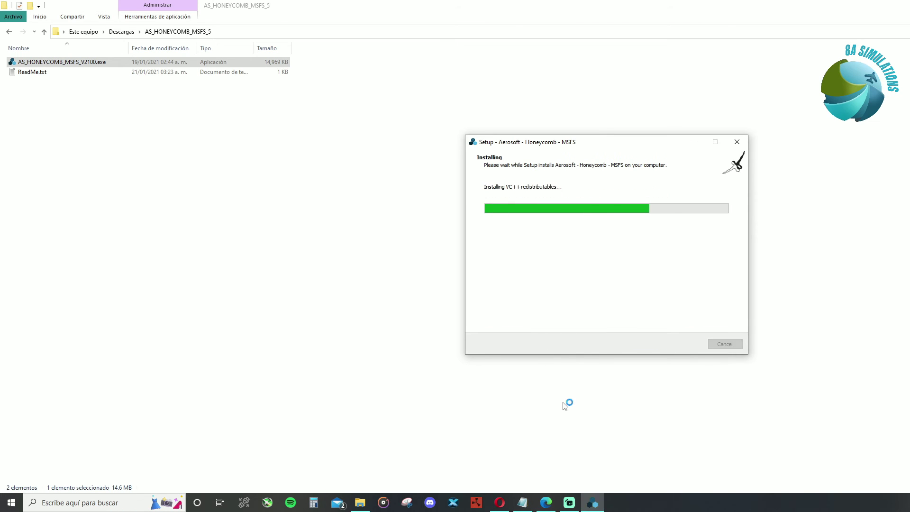
click(683, 346)
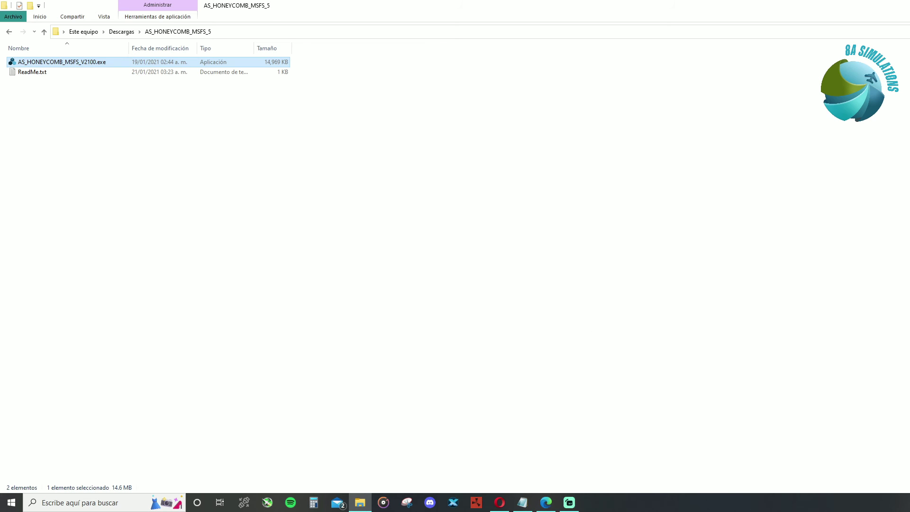
- Switch to the Opera browser with the Aerosoft forum's home page
key(alt+Tab)
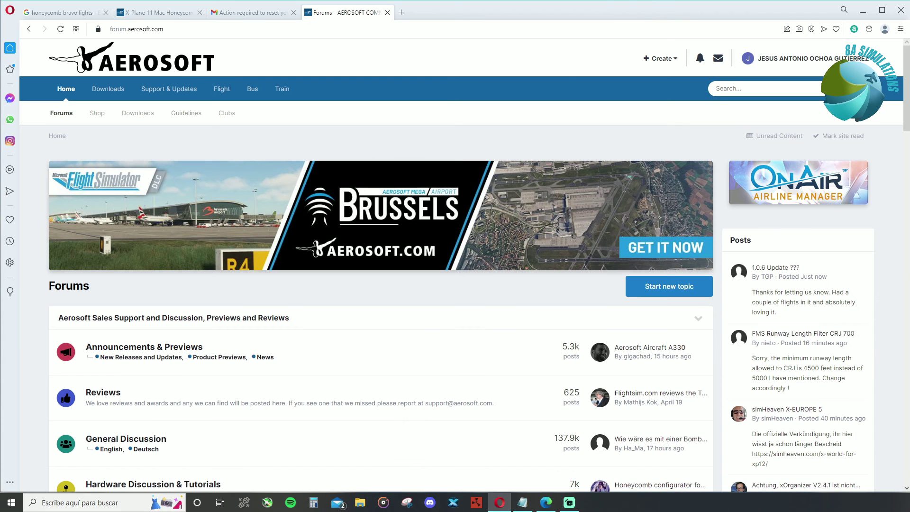